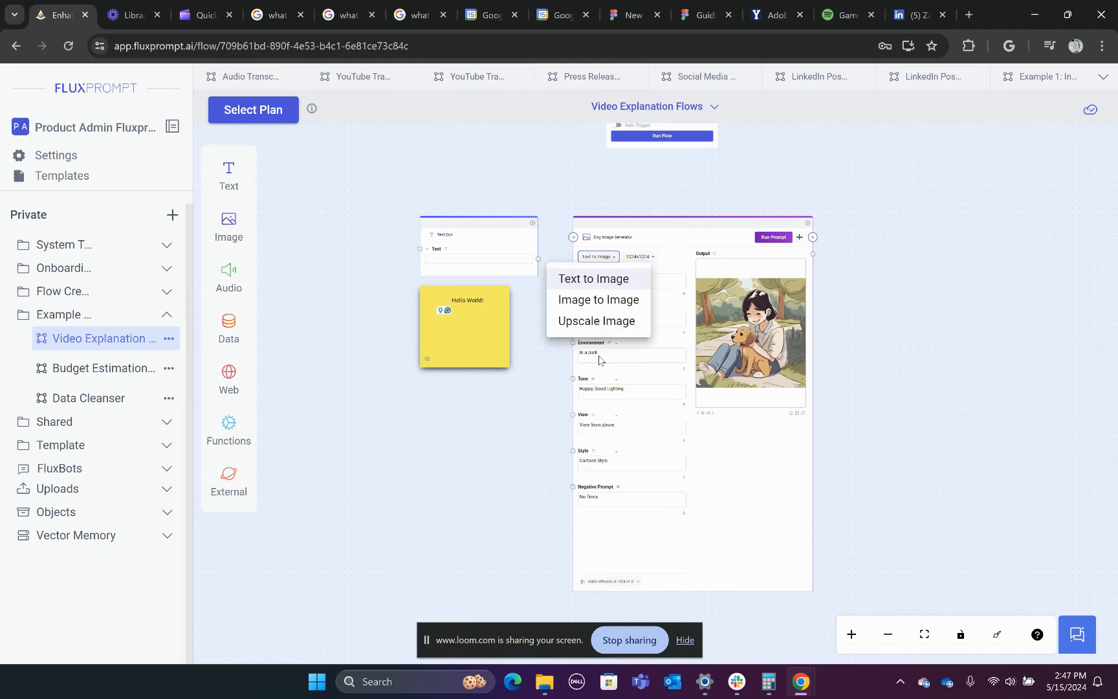
Review the Dog Image Generator's generation modes and image sizes, keeping the size at 1024x1024
{"action": "left_click", "coordinate": [565, 369]}
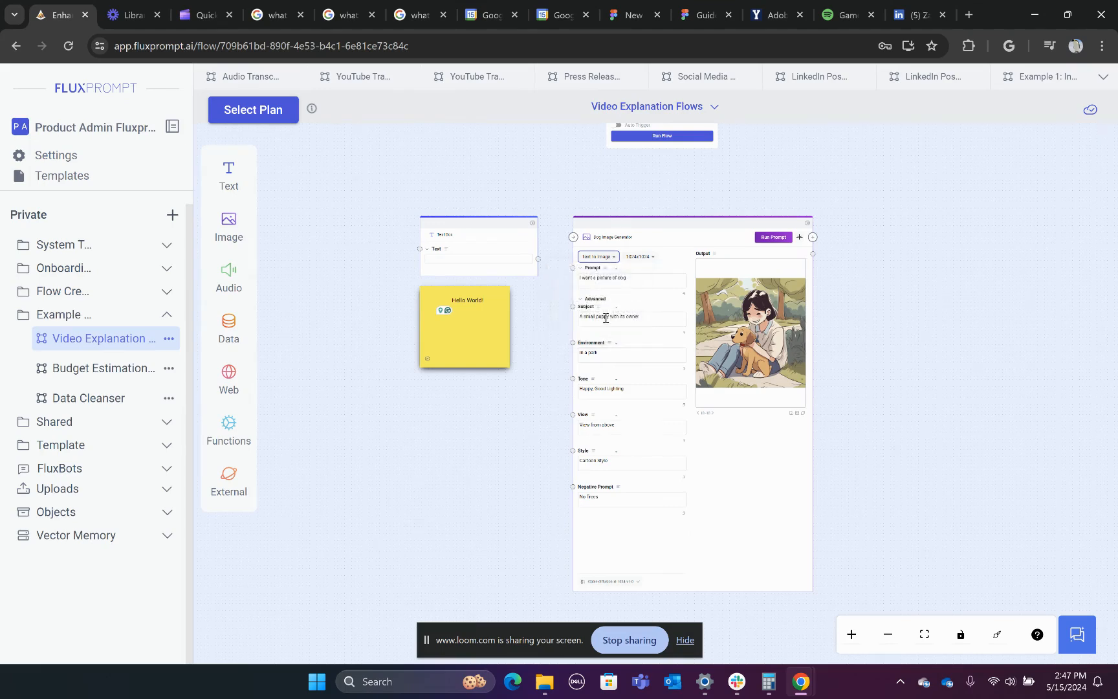
{"action": "left_click", "coordinate": [645, 260]}
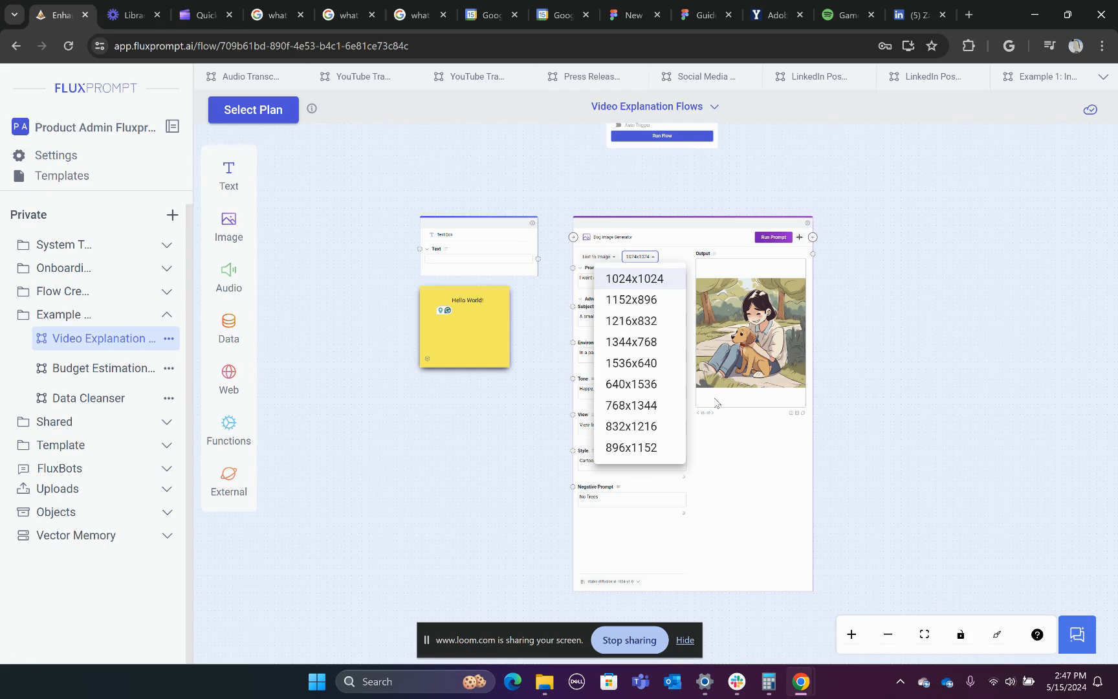
{"action": "left_click", "coordinate": [625, 278]}
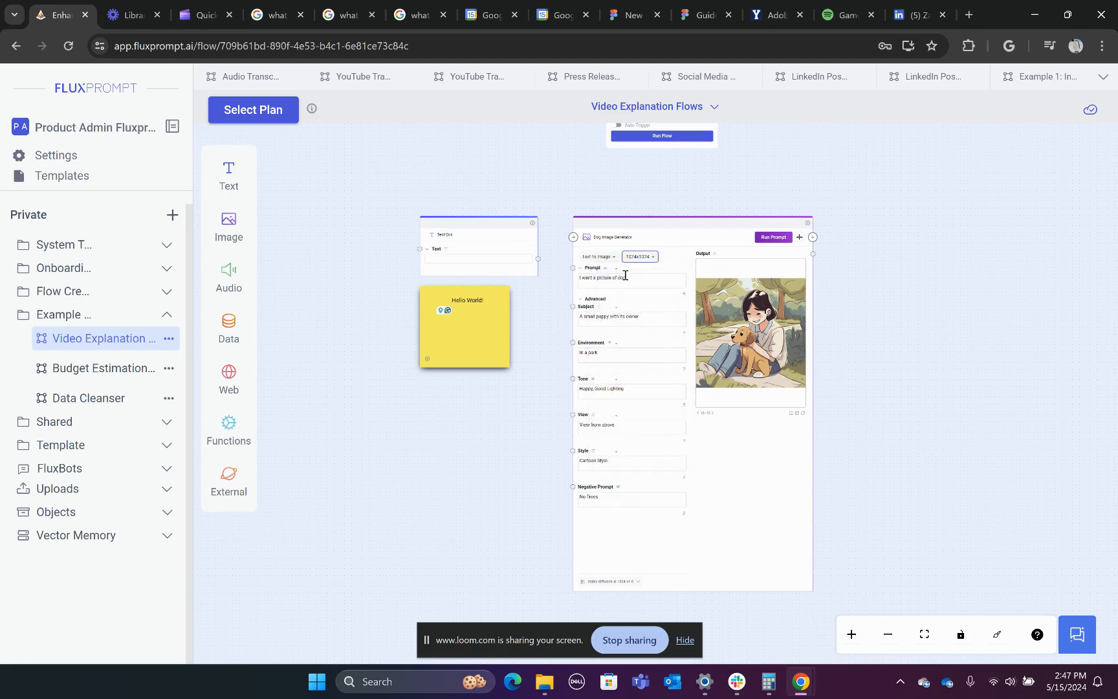
Go back through the Dog Image Generator's output history to image 3 of 10
{"action": "left_click", "coordinate": [698, 412]}
{"action": "left_click", "coordinate": [698, 412]}
{"action": "left_click", "coordinate": [699, 412]}
{"action": "left_click", "coordinate": [699, 412]}
{"action": "left_click", "coordinate": [698, 415]}
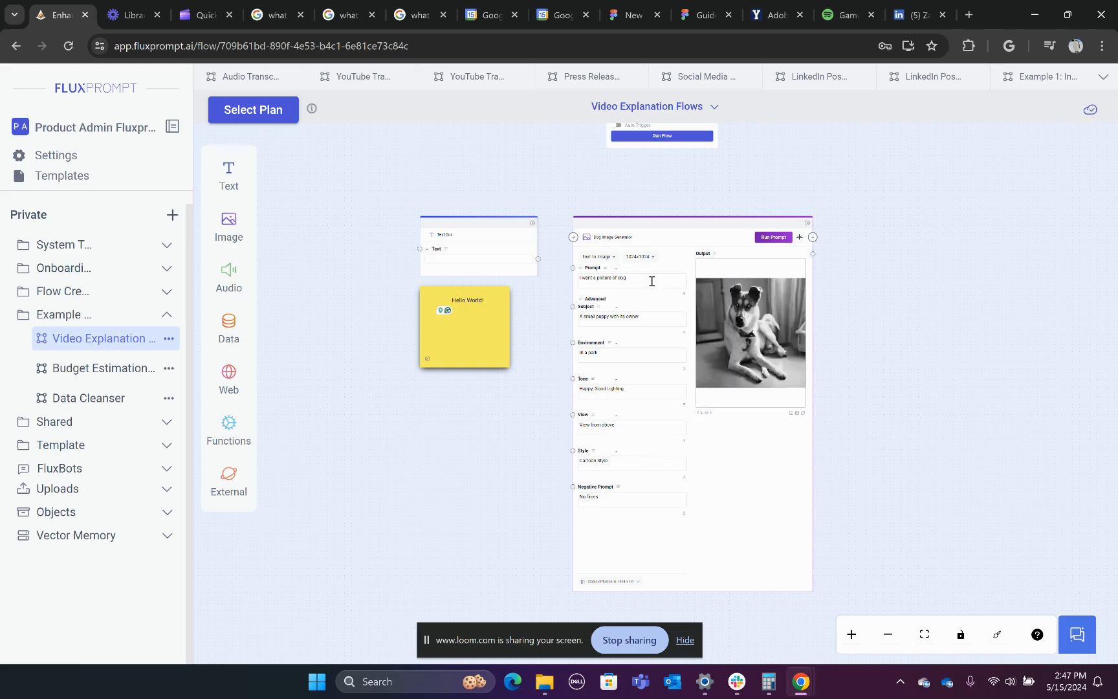
Collapse the Advanced section and compare the basic prompt "I want a picture of dog" with its output image up close
{"action": "left_click_drag", "start_coordinate": [626, 278], "coordinate": [581, 284]}
{"action": "left_click", "coordinate": [580, 268]}
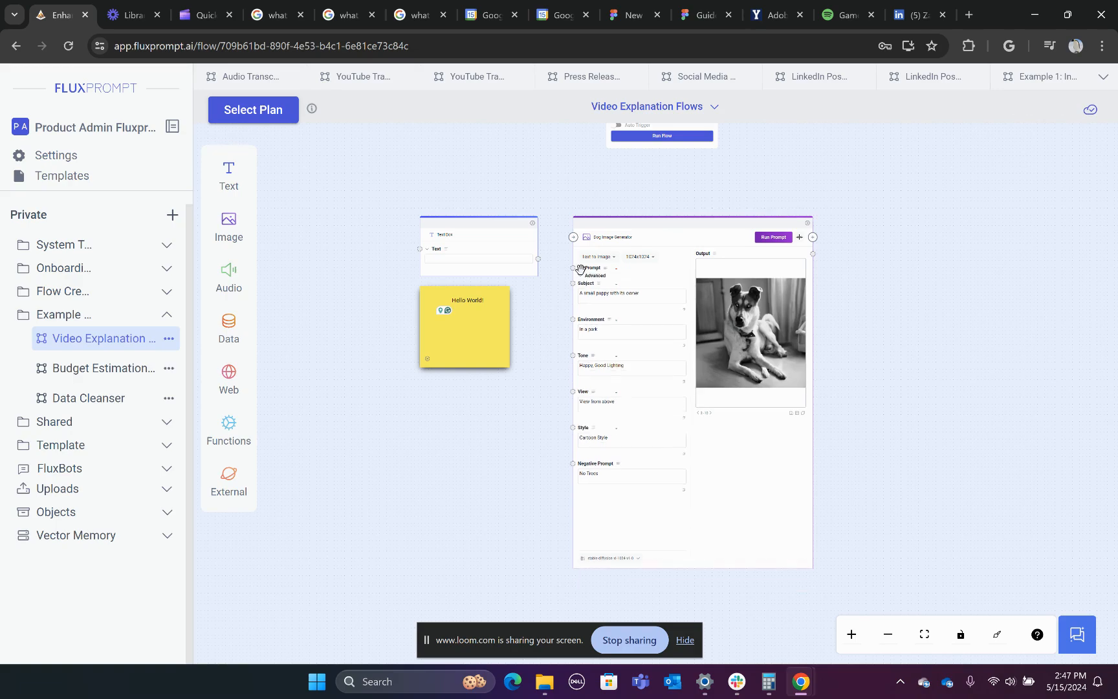
{"action": "left_click", "coordinate": [580, 268]}
{"action": "left_click", "coordinate": [581, 300]}
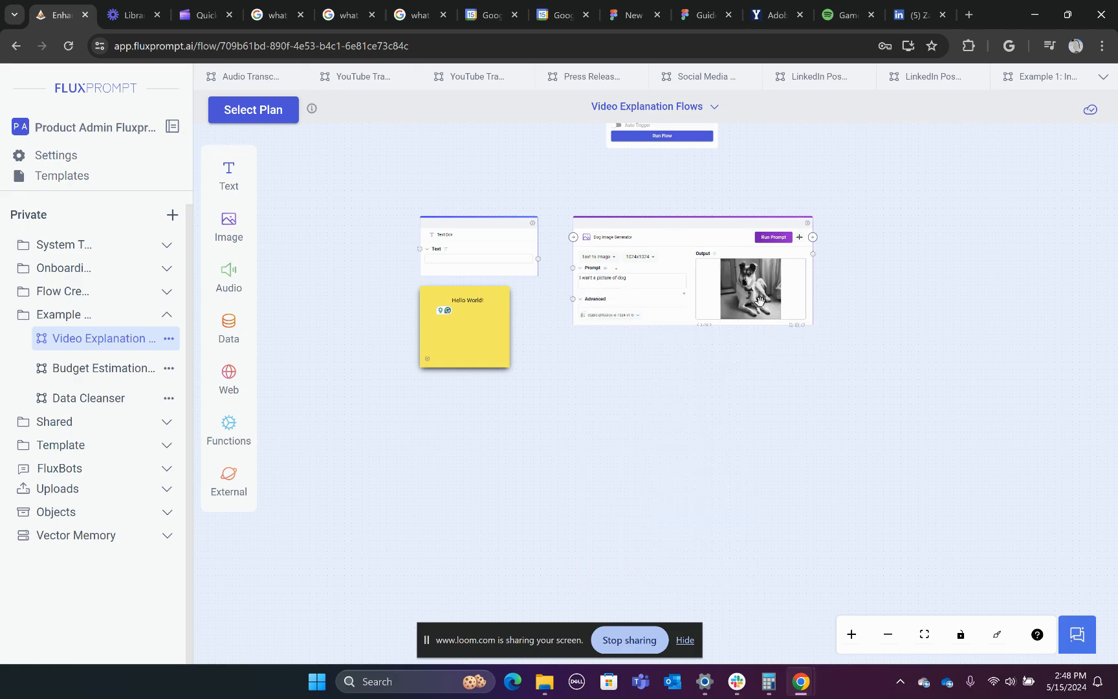
{"action": "scroll", "coordinate": [736, 337], "scroll_direction": "up", "scroll_amount": 4}
{"action": "left_click_drag", "start_coordinate": [766, 369], "coordinate": [753, 466]}
{"action": "scroll", "coordinate": [711, 342], "scroll_direction": "up", "scroll_amount": 3}
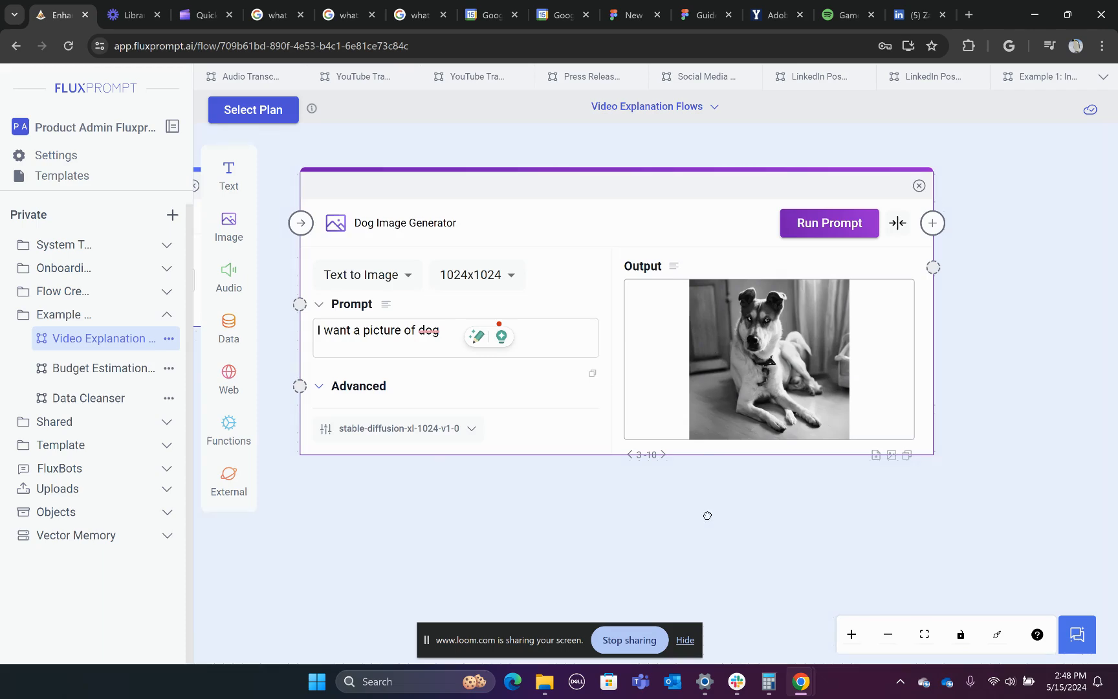
{"action": "left_click_drag", "start_coordinate": [683, 530], "coordinate": [750, 456]}
{"action": "scroll", "coordinate": [750, 456], "scroll_direction": "down", "scroll_amount": 2}
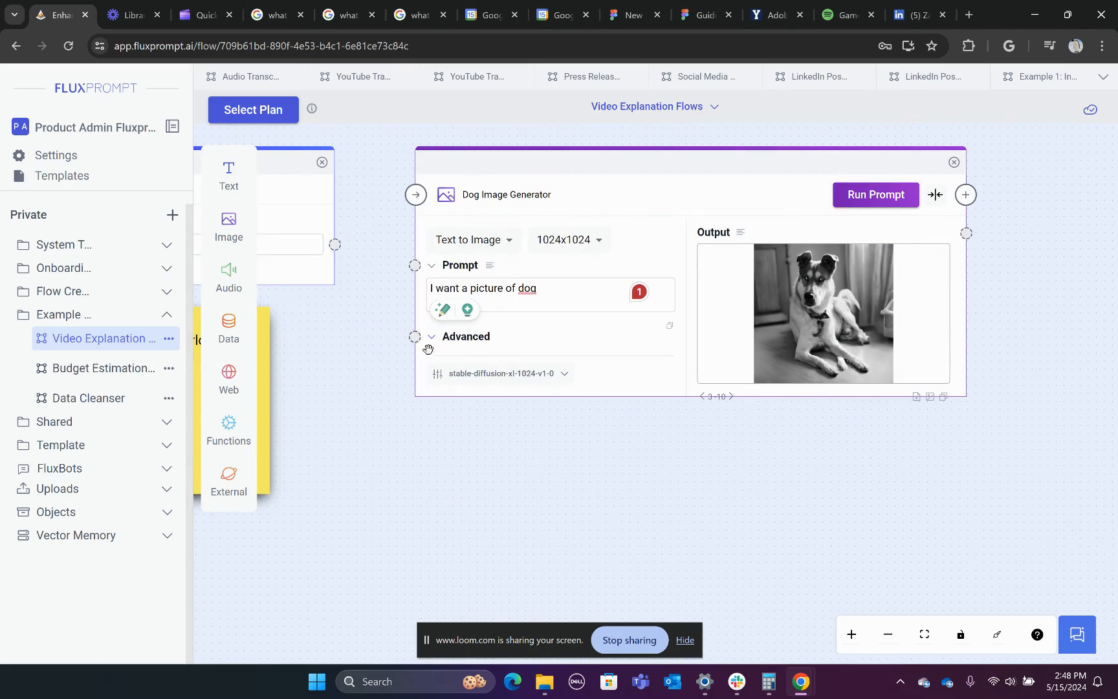
{"action": "scroll", "coordinate": [560, 460], "scroll_direction": "down", "scroll_amount": 5}
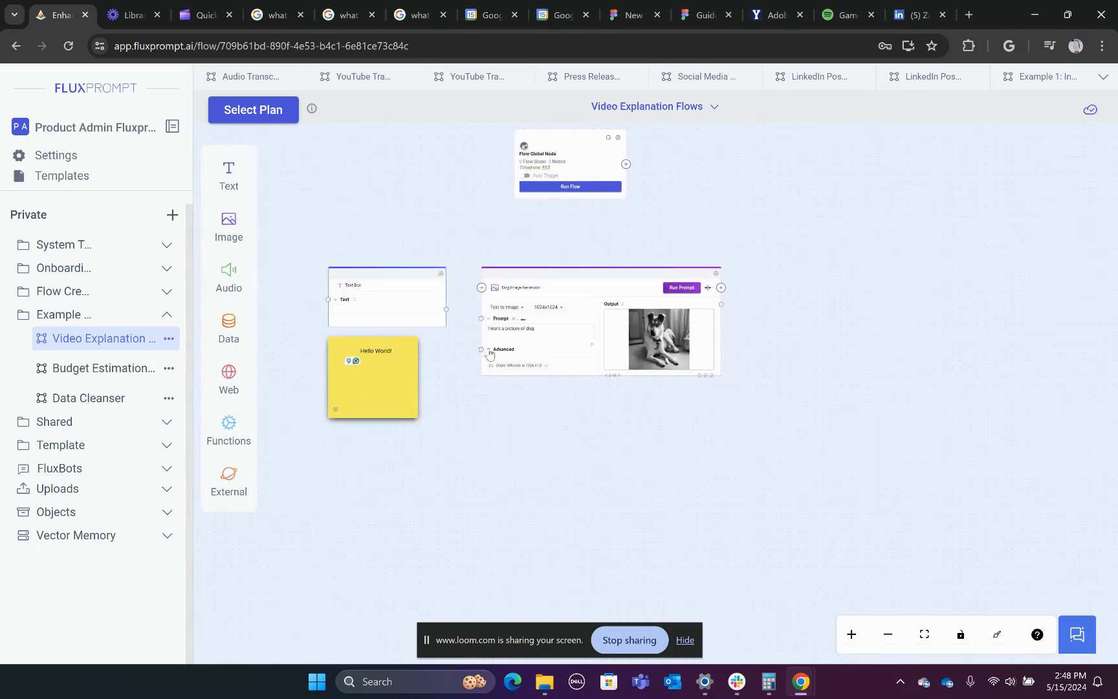
Expand the Advanced section and advance two images in the output history to view the Subject and Environment results
{"action": "left_click", "coordinate": [489, 351]}
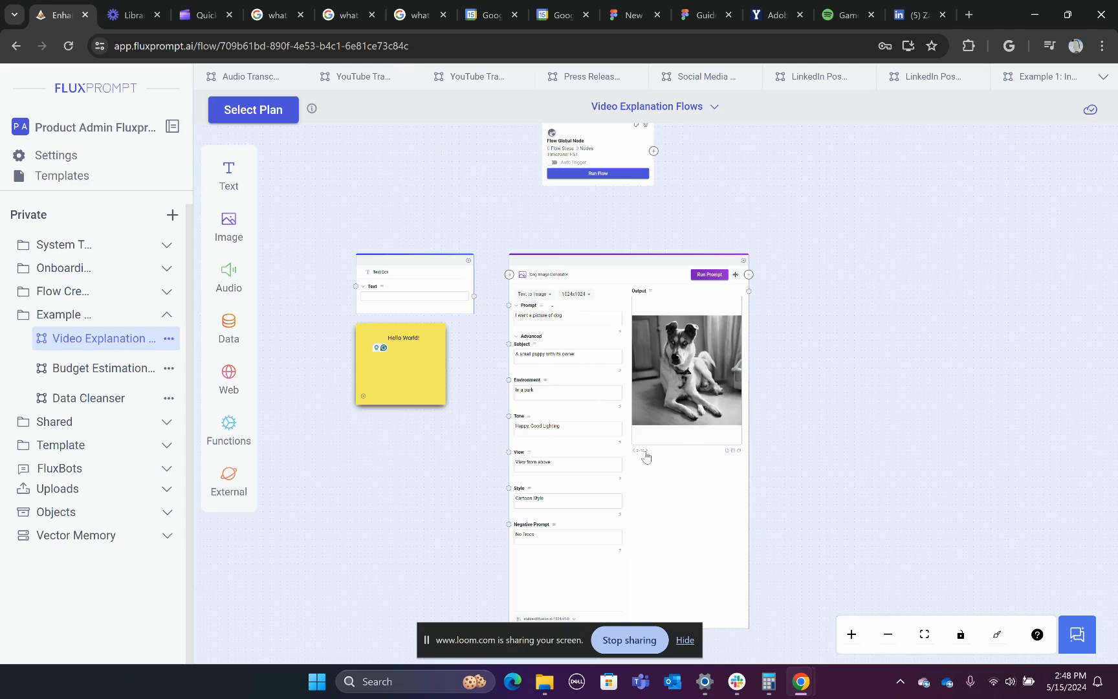
{"action": "left_click", "coordinate": [647, 451]}
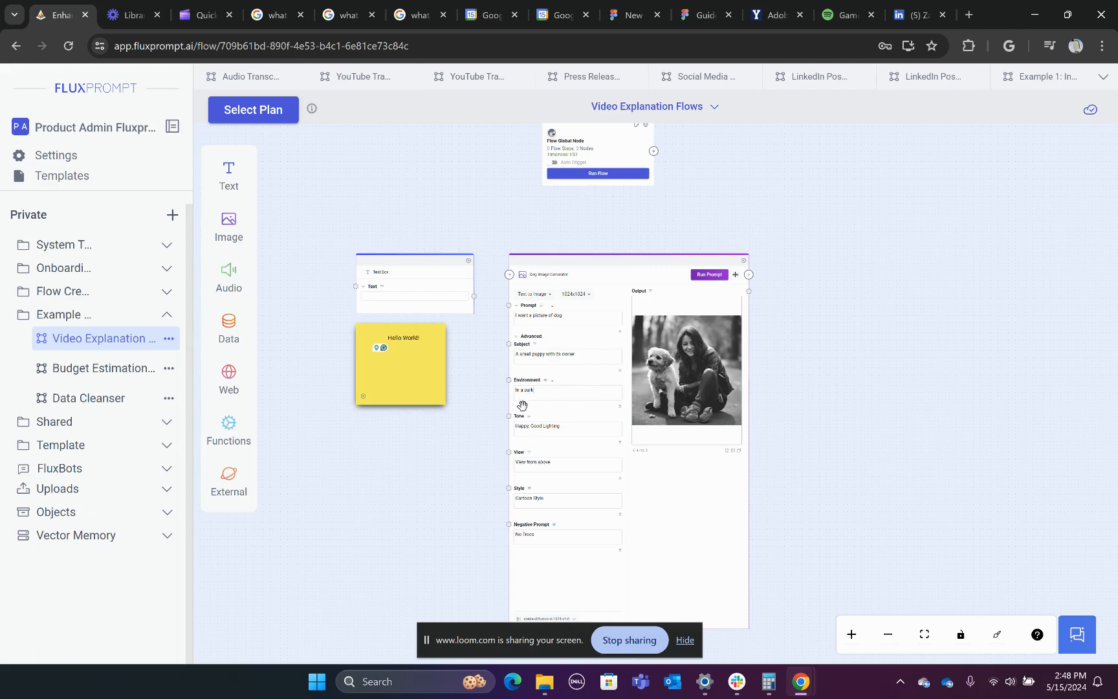
{"action": "left_click", "coordinate": [647, 451]}
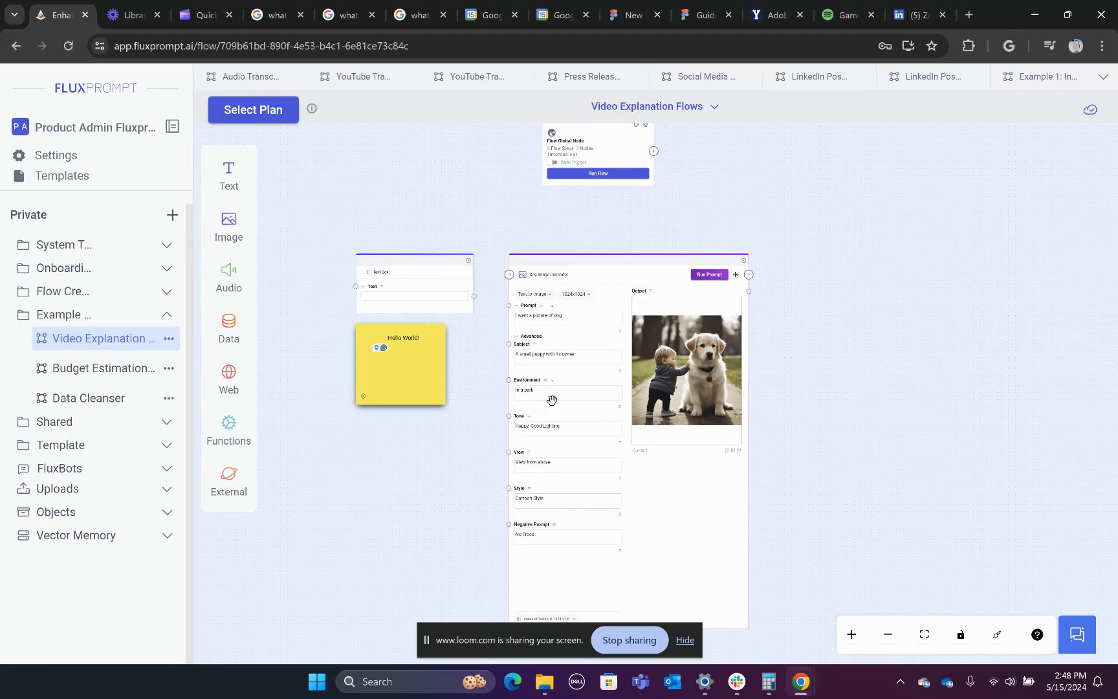
Review the Environment and Tone text and advance the output history through the Tone and View results
{"action": "left_click_drag", "start_coordinate": [547, 393], "coordinate": [514, 390]}
{"action": "left_click_drag", "start_coordinate": [580, 432], "coordinate": [519, 433]}
{"action": "left_click", "coordinate": [645, 452]}
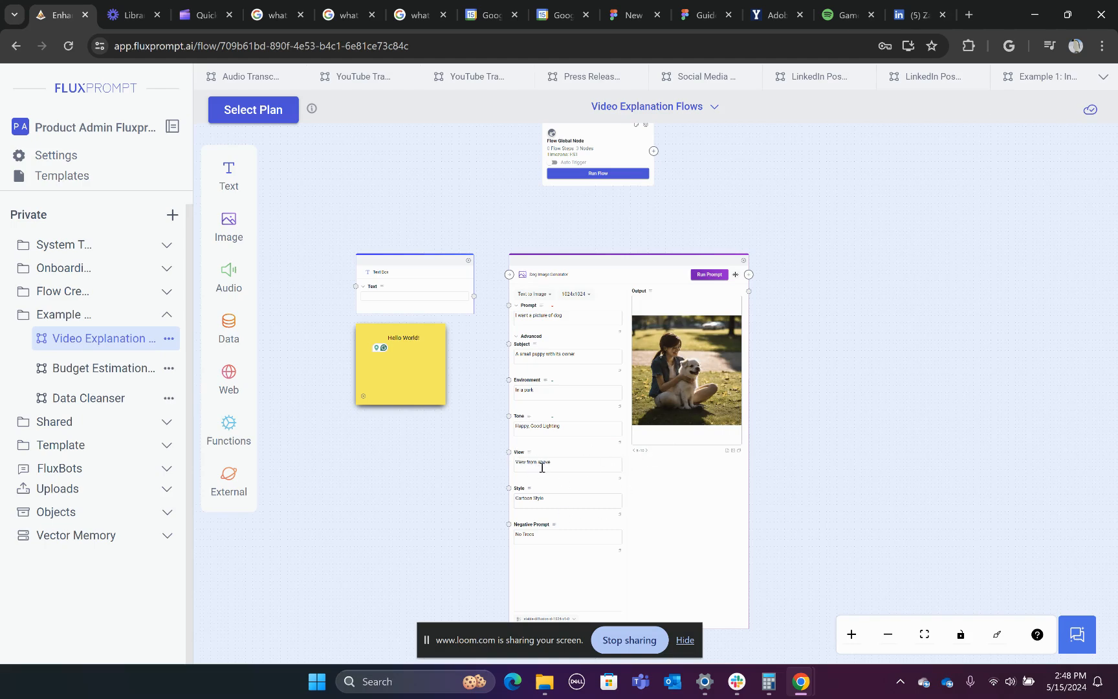
{"action": "left_click", "coordinate": [647, 451]}
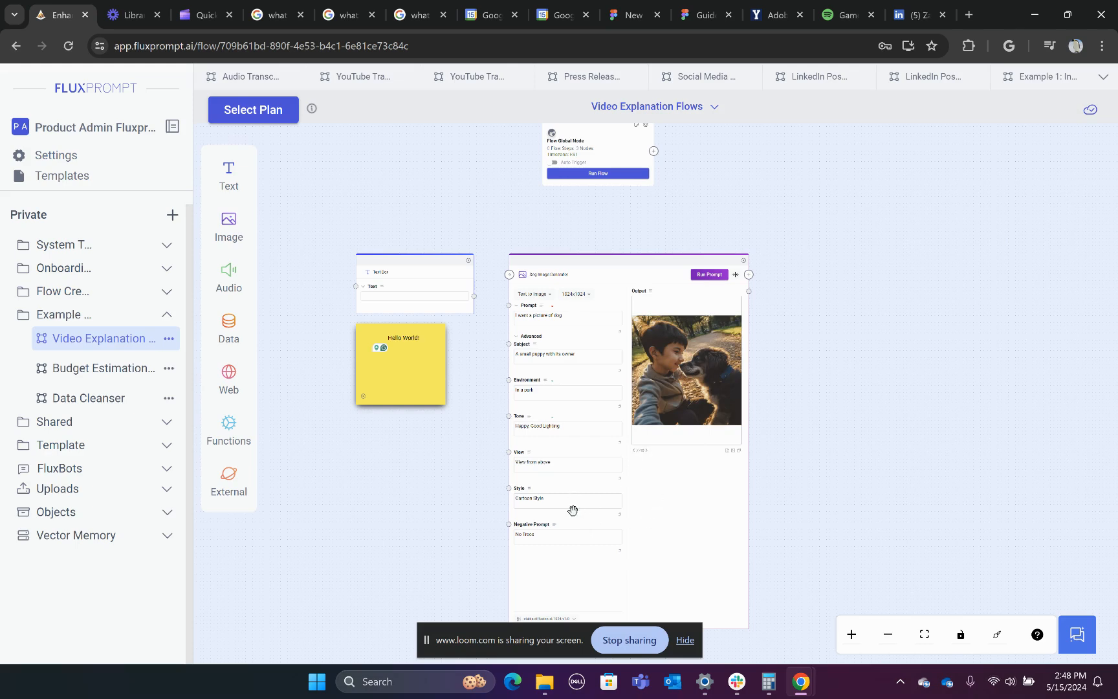
Highlight the "Cartoon Style" text in the Style field and show the next output image
{"action": "left_click_drag", "start_coordinate": [535, 502], "coordinate": [514, 499]}
{"action": "left_click", "coordinate": [577, 503]}
{"action": "left_click", "coordinate": [645, 451]}
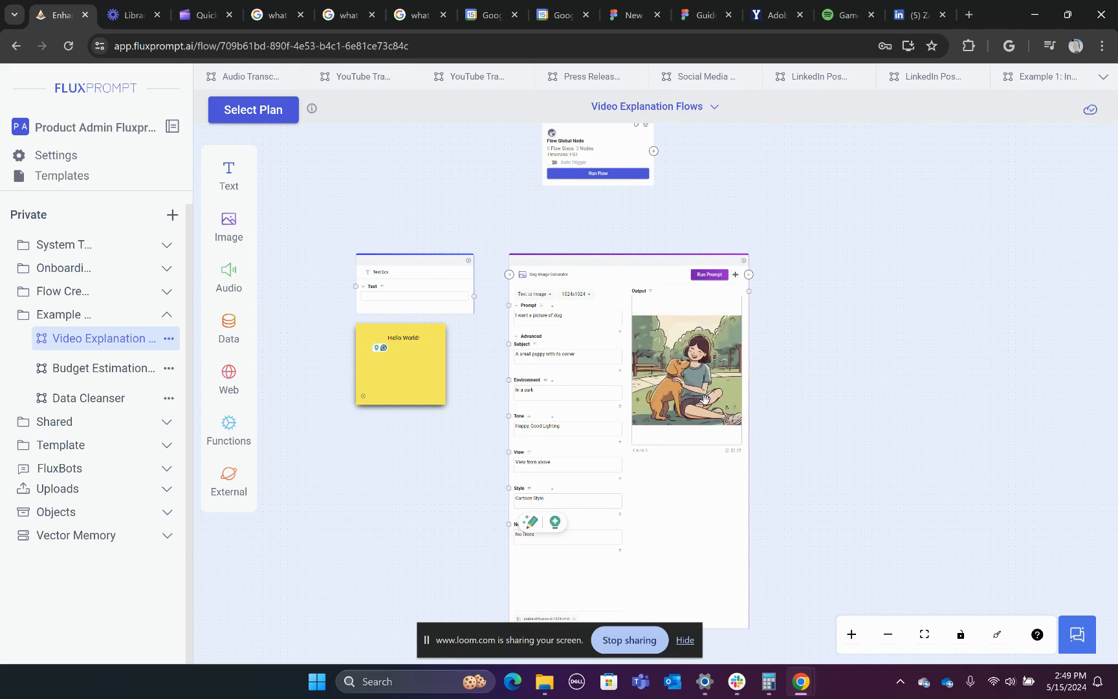
Highlight the "No Trees" Negative Prompt and advance the output history by two images
{"action": "left_click", "coordinate": [592, 537]}
{"action": "left_click_drag", "start_coordinate": [538, 536], "coordinate": [512, 533]}
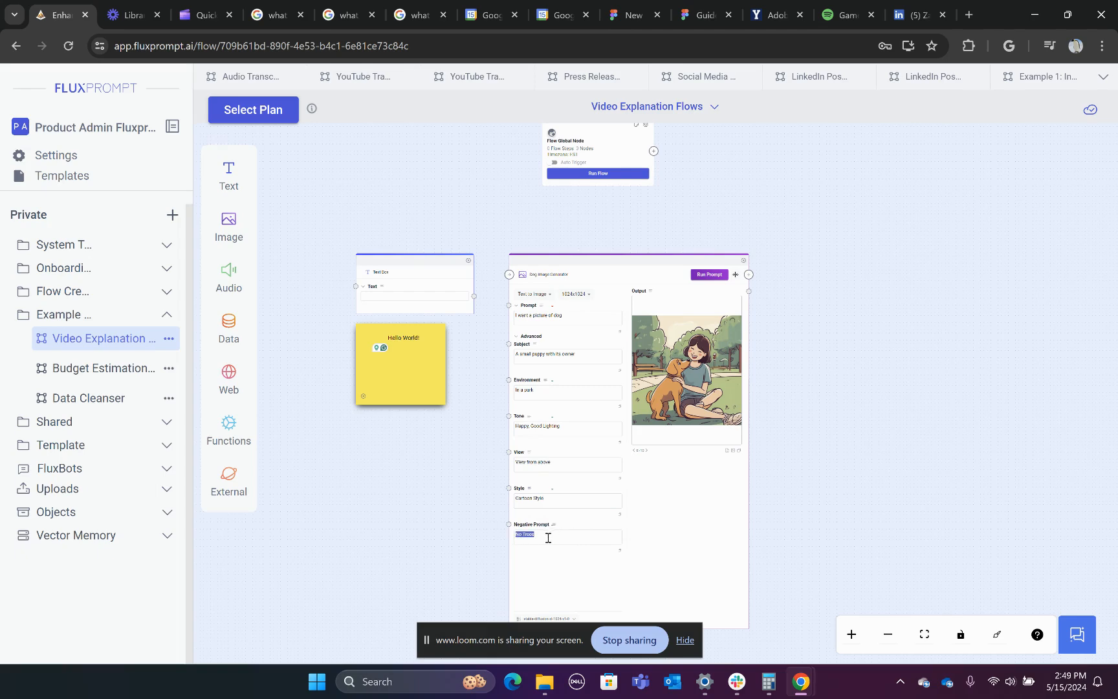
{"action": "left_click", "coordinate": [649, 449]}
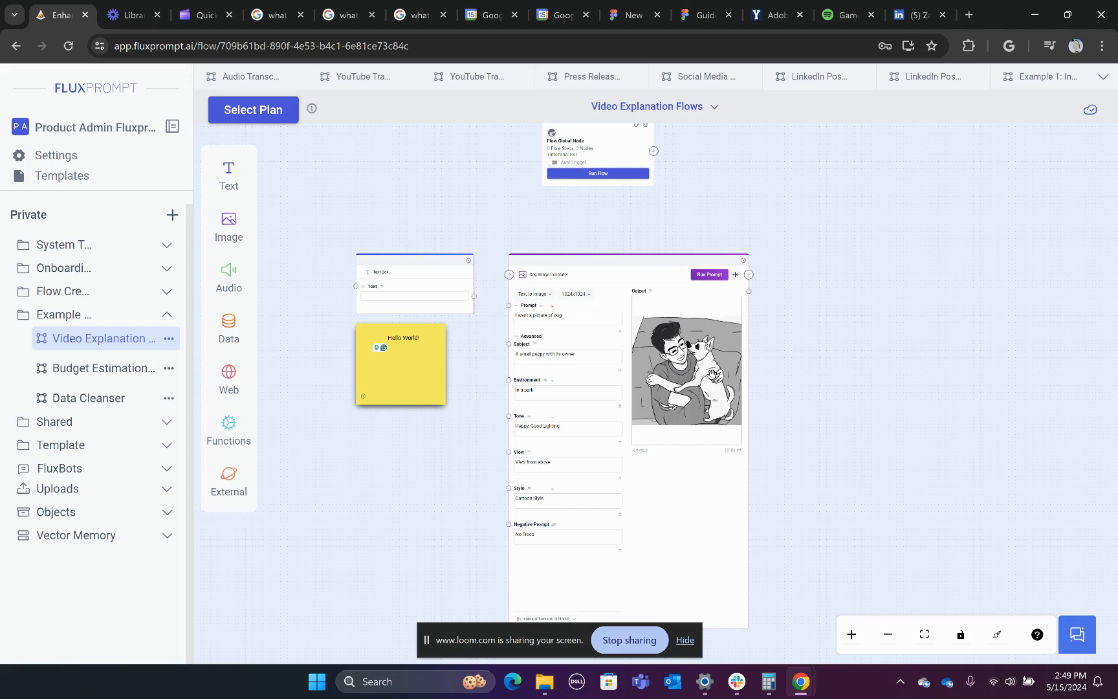
{"action": "left_click", "coordinate": [648, 450]}
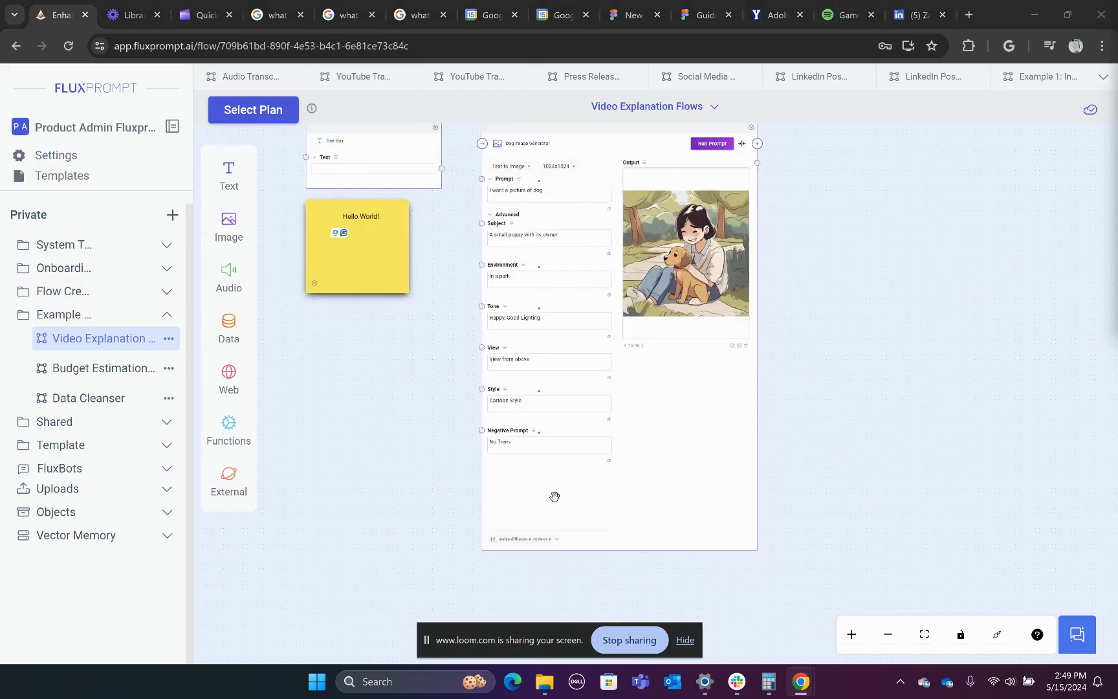
Open the Dog Image Generator's Advanced Settings and review the available systems, keeping Stability Ai
{"action": "left_click", "coordinate": [514, 541]}
{"action": "left_click", "coordinate": [493, 538]}
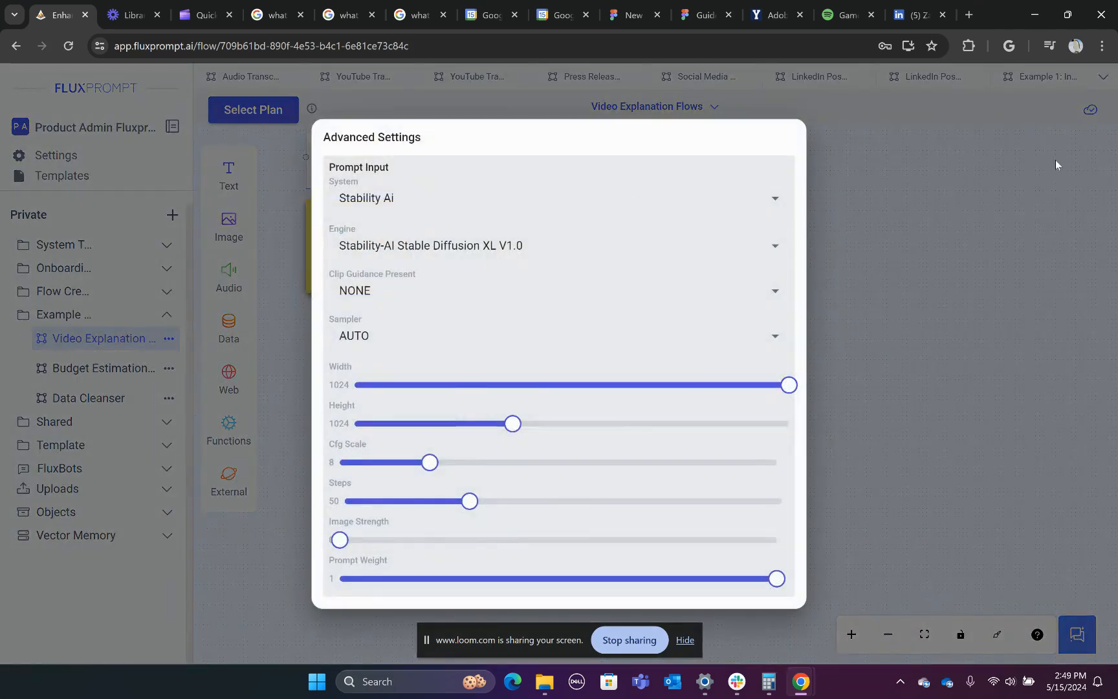
{"action": "left_click", "coordinate": [1117, 324]}
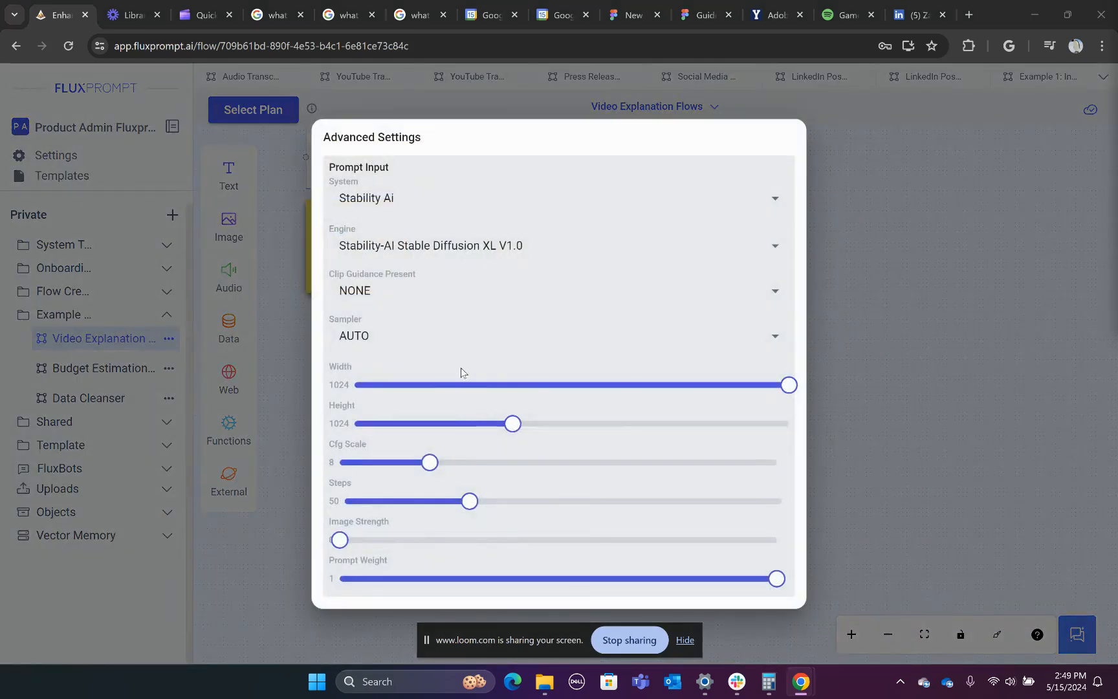
{"action": "left_click", "coordinate": [396, 201]}
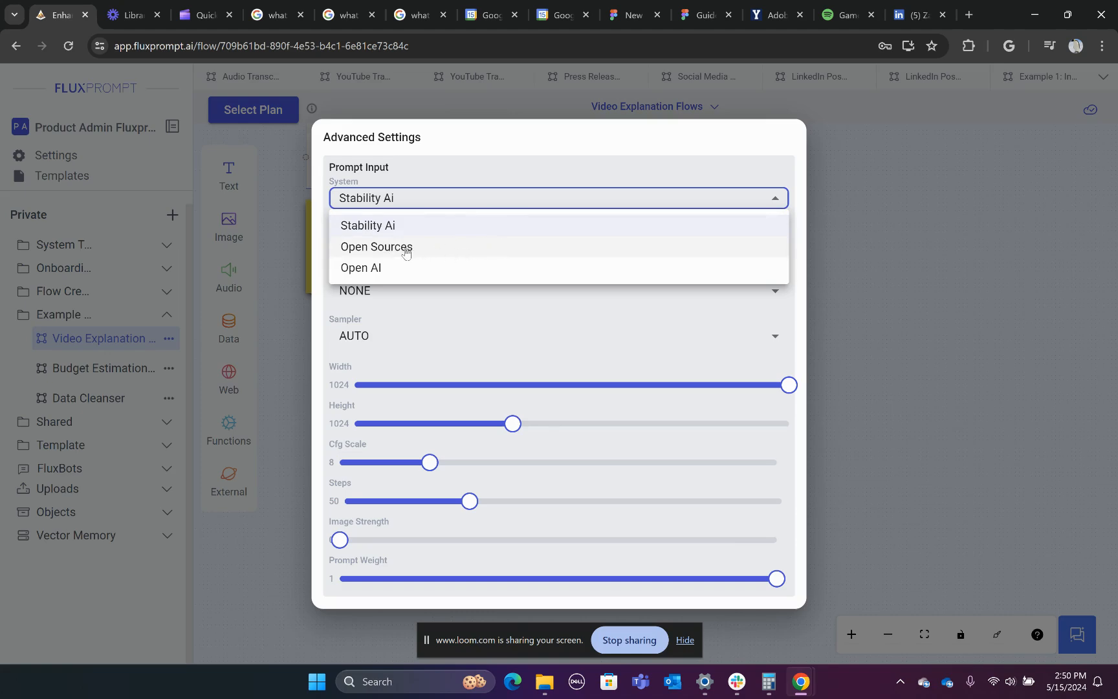
{"action": "left_click", "coordinate": [328, 262]}
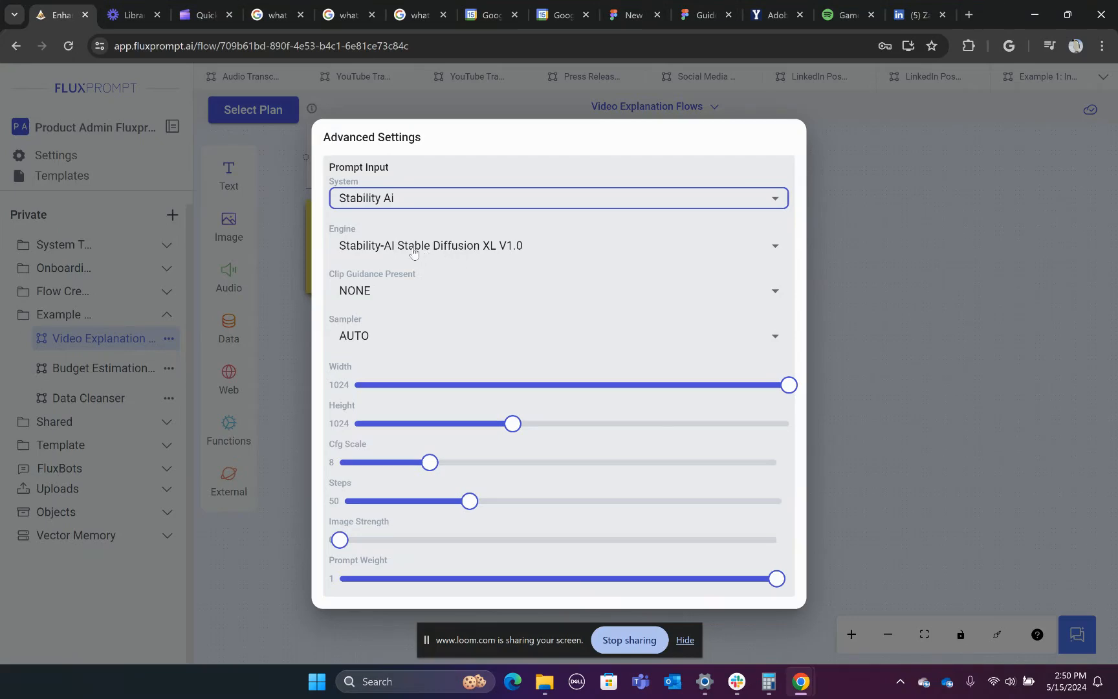
Review the engine and clip guidance options, keeping Stability-AI Stable Diffusion XL v1.0 and NONE
{"action": "left_click", "coordinate": [414, 252]}
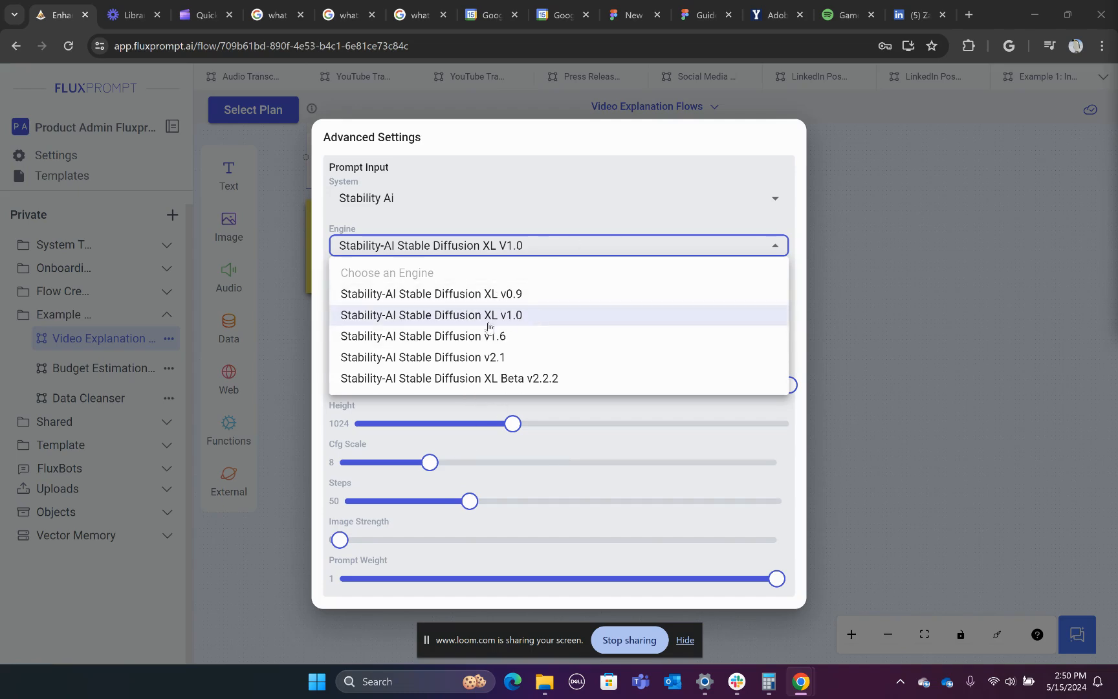
{"action": "left_click", "coordinate": [383, 322]}
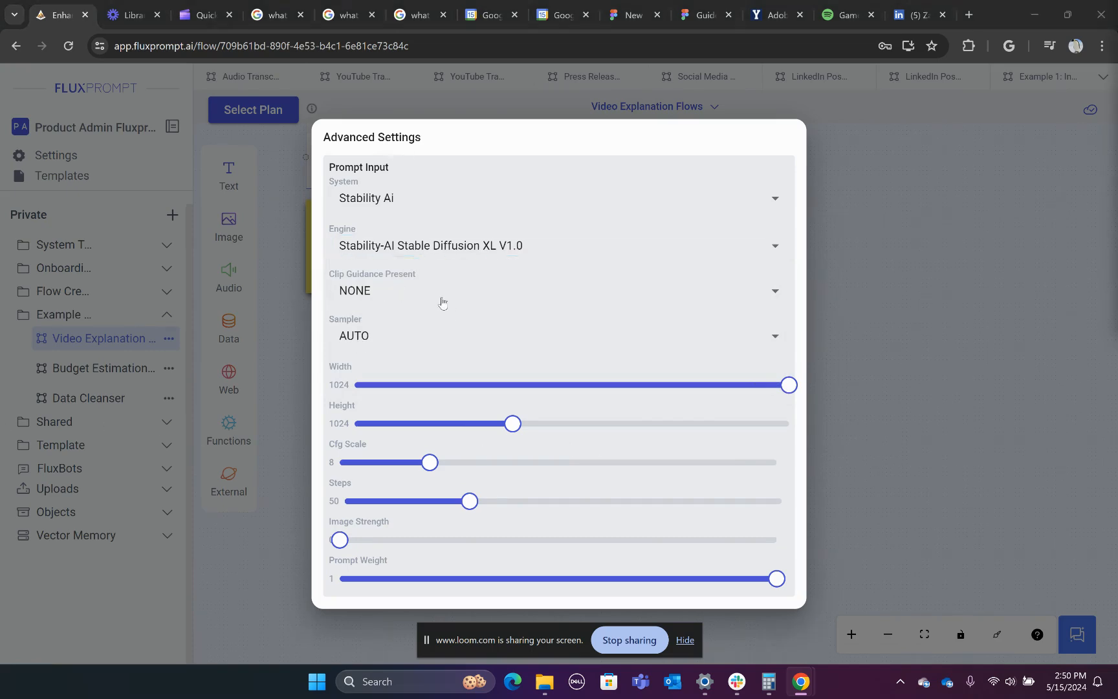
{"action": "left_click", "coordinate": [389, 288]}
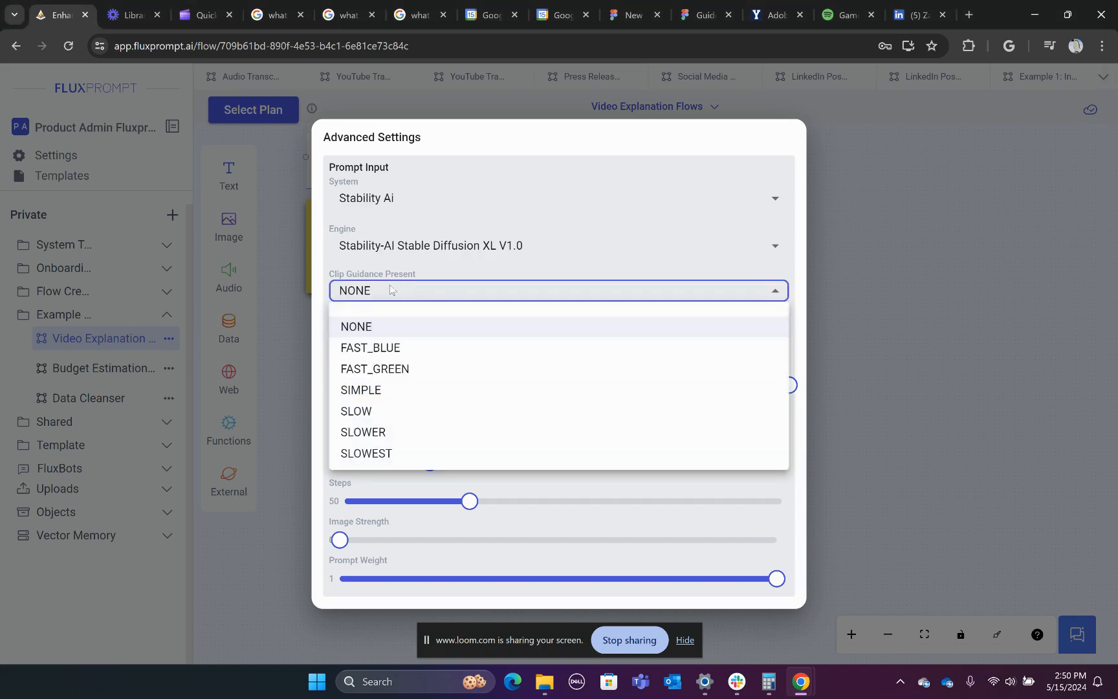
{"action": "left_click", "coordinate": [390, 289]}
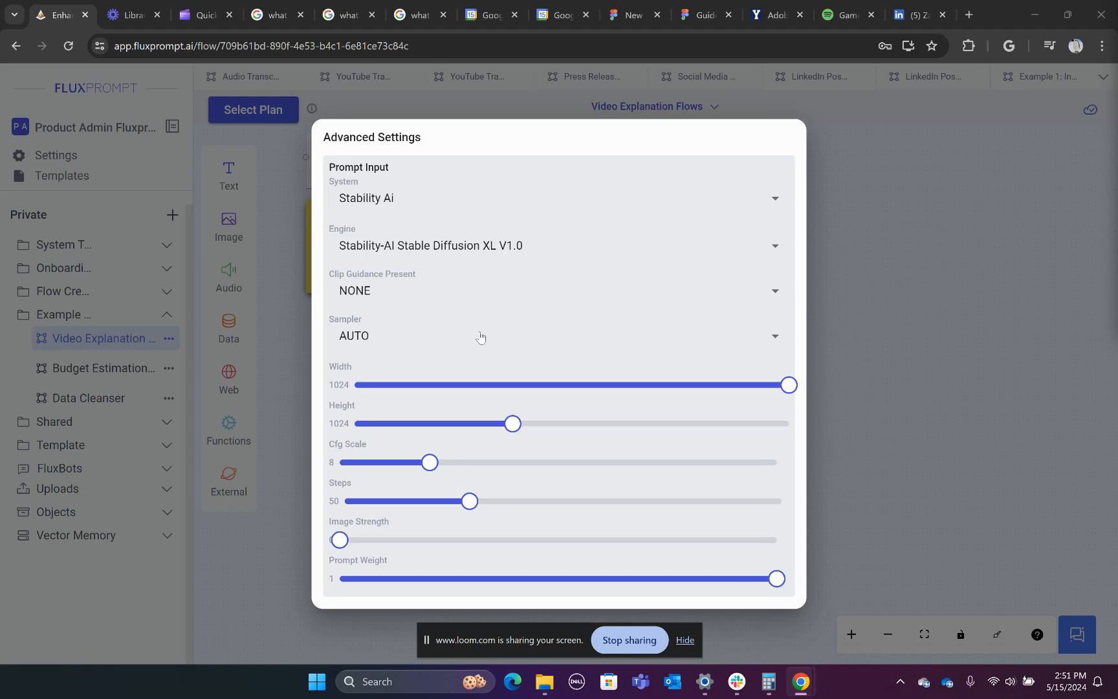
Review the sampler options, keeping AUTO, and inspect the Cfg Scale setting
{"action": "left_click", "coordinate": [353, 337]}
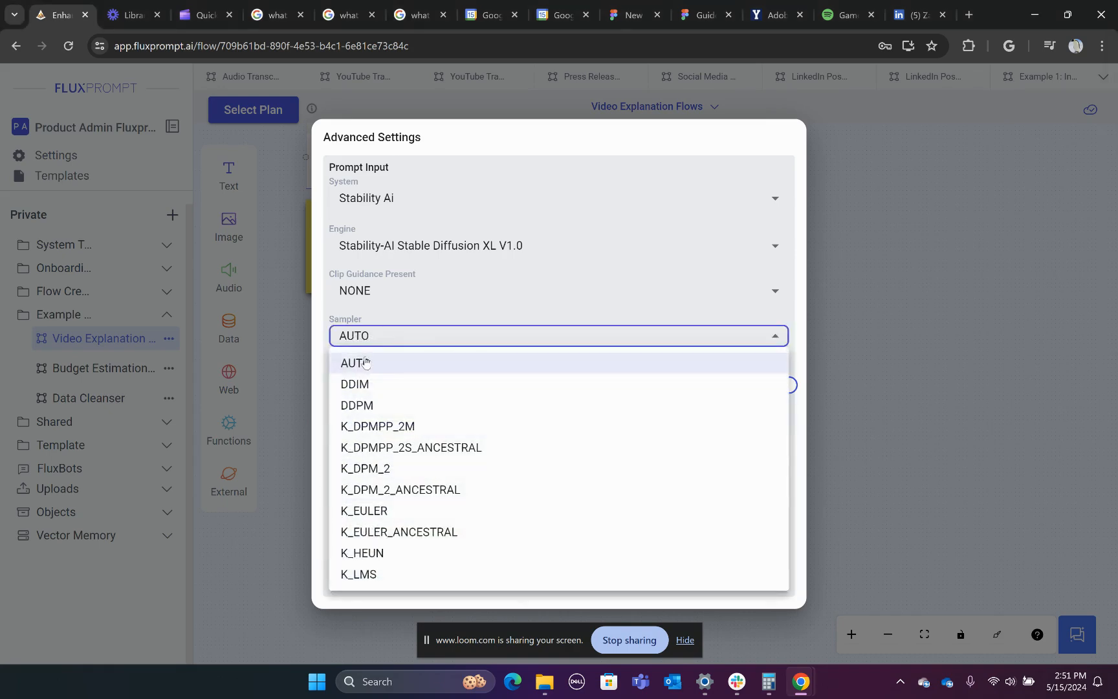
{"action": "left_click", "coordinate": [362, 361]}
{"action": "left_click", "coordinate": [401, 342]}
{"action": "left_click", "coordinate": [448, 334]}
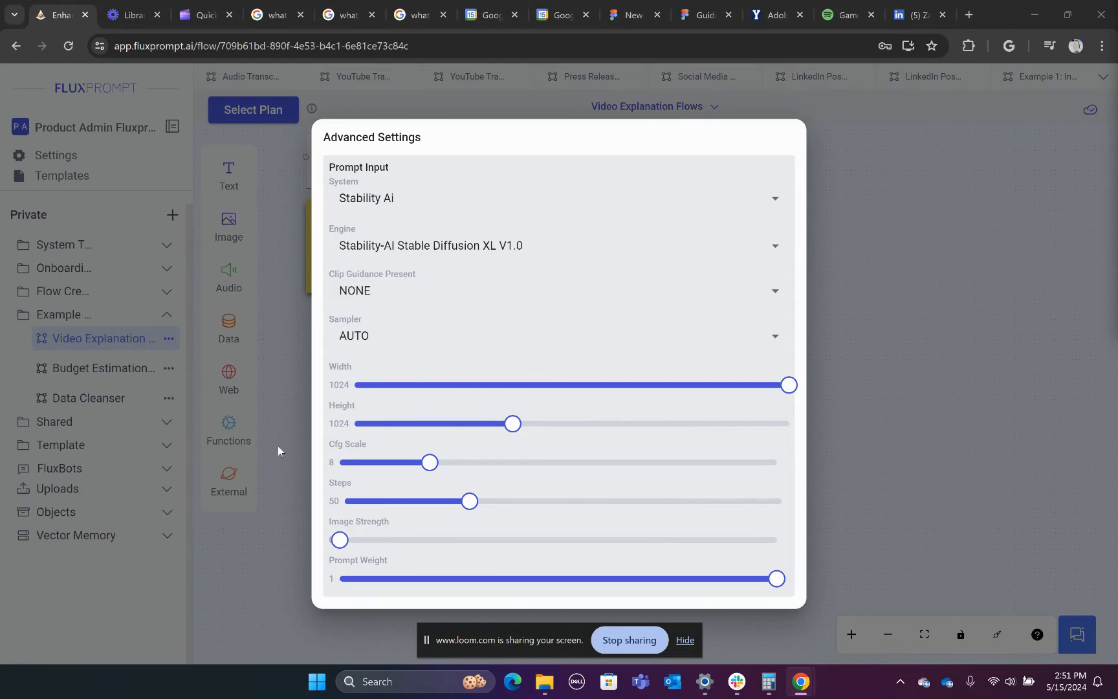
{"action": "mouse_move", "coordinate": [428, 464]}
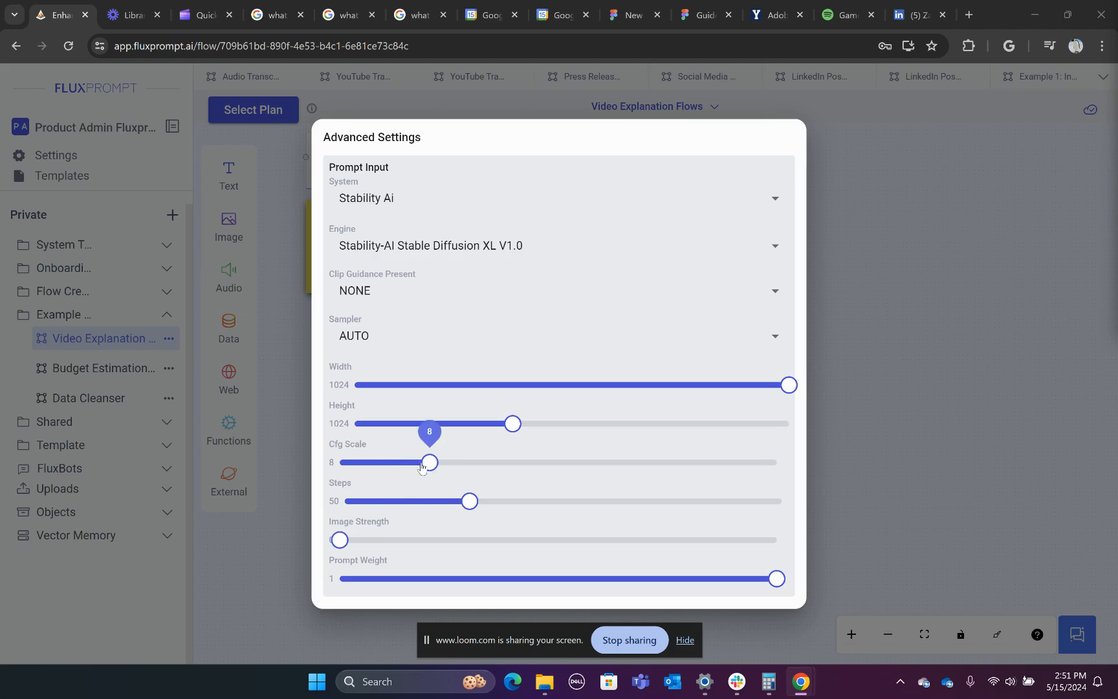